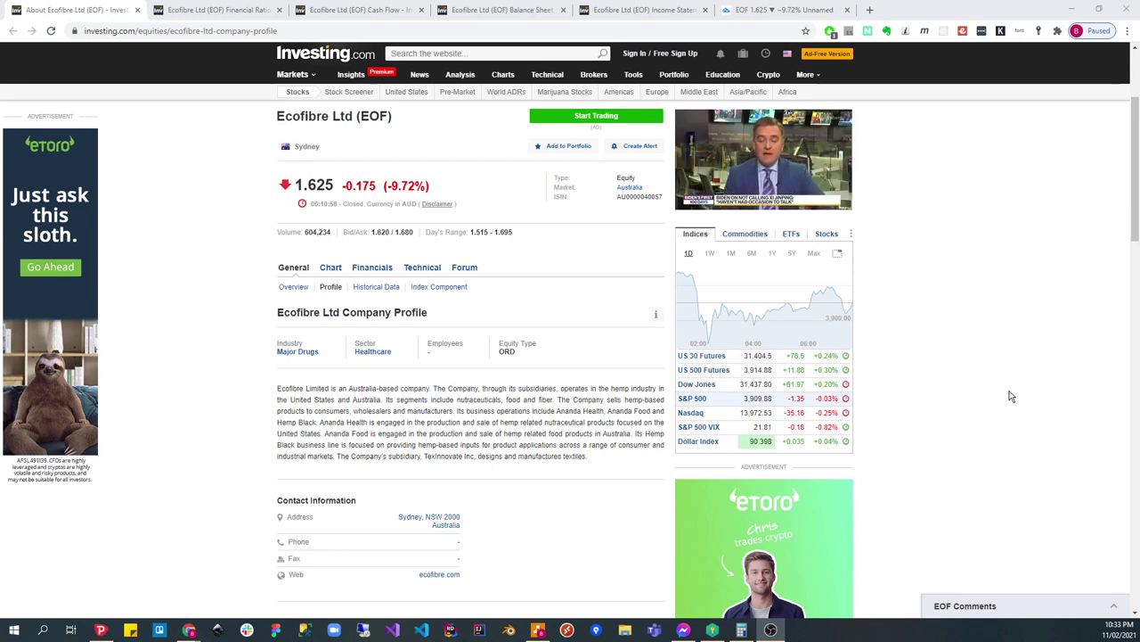
# Review Ecofibre's financial ratios from valuation through dividends and its annual cash flow statement.
pyautogui.click(831, 384)
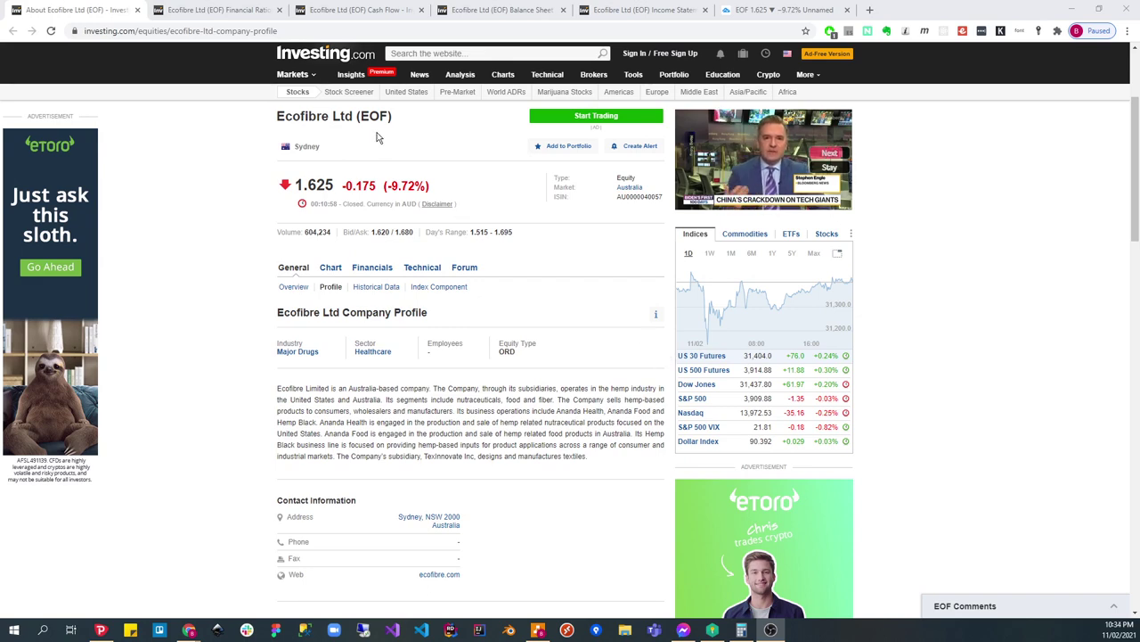
pyautogui.hotkey('ctrl', 'Tab')
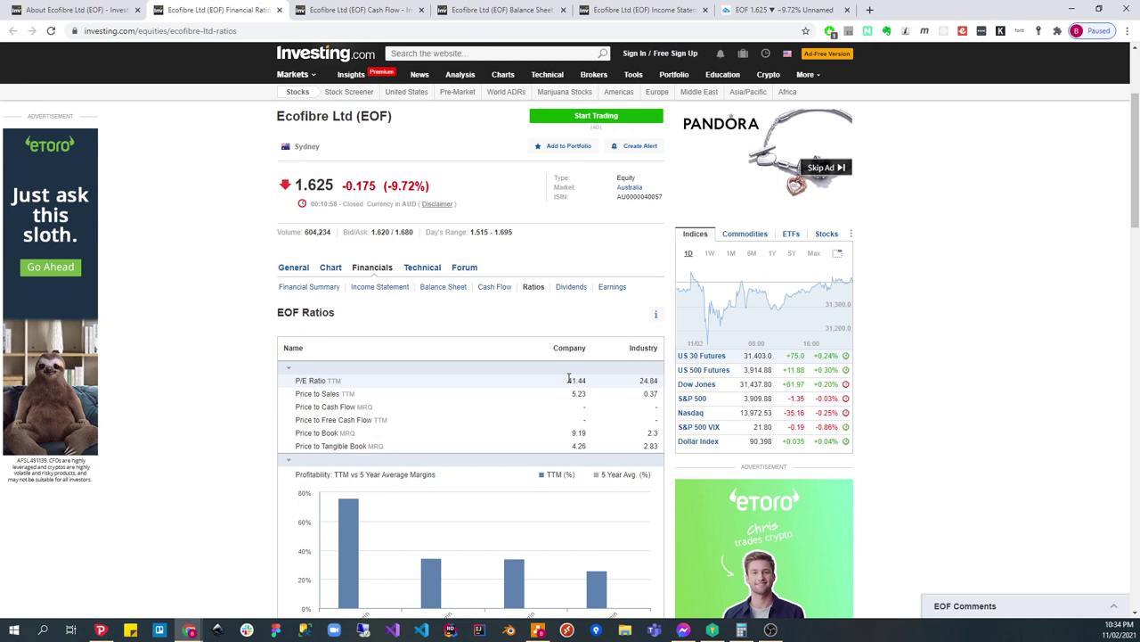
pyautogui.scroll(-7, 570, 378)
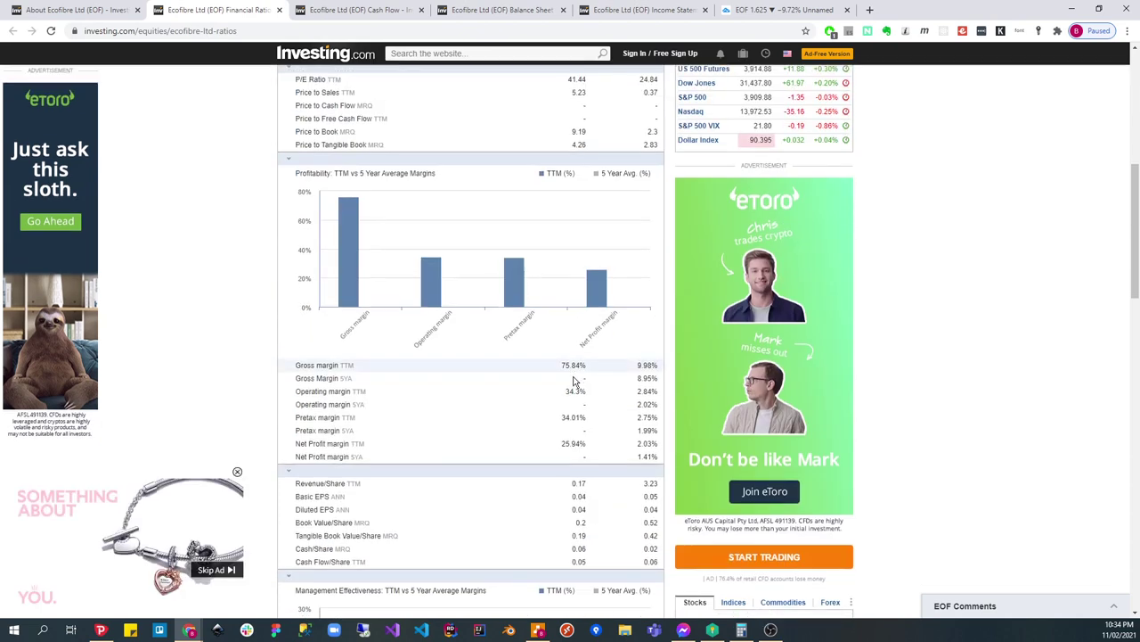
pyautogui.scroll(-2, 573, 381)
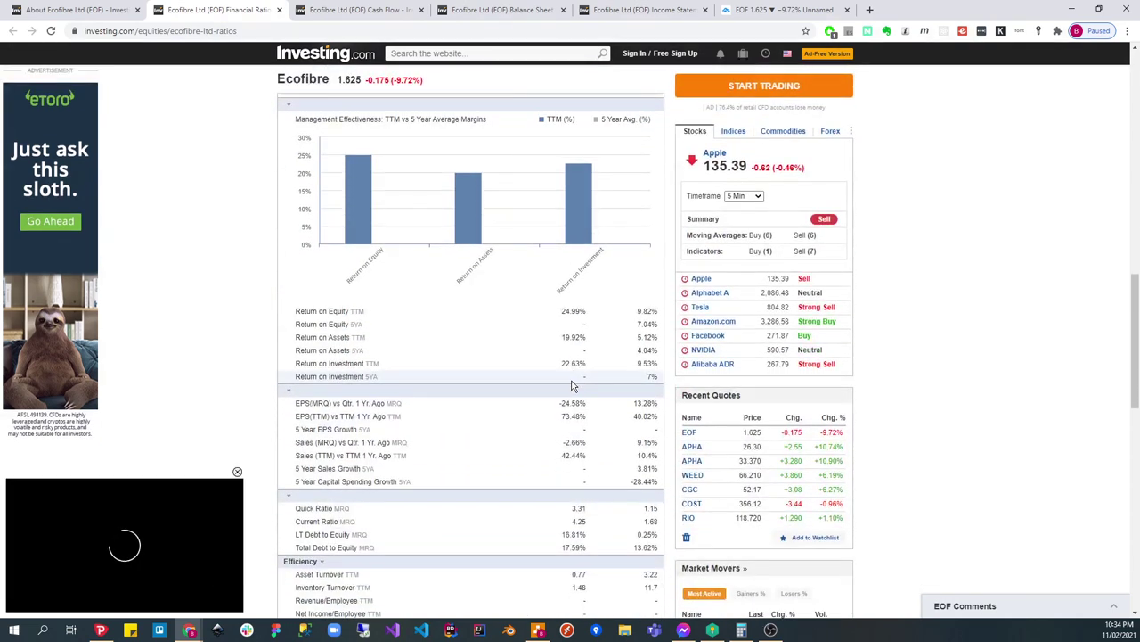
pyautogui.scroll(-2, 570, 388)
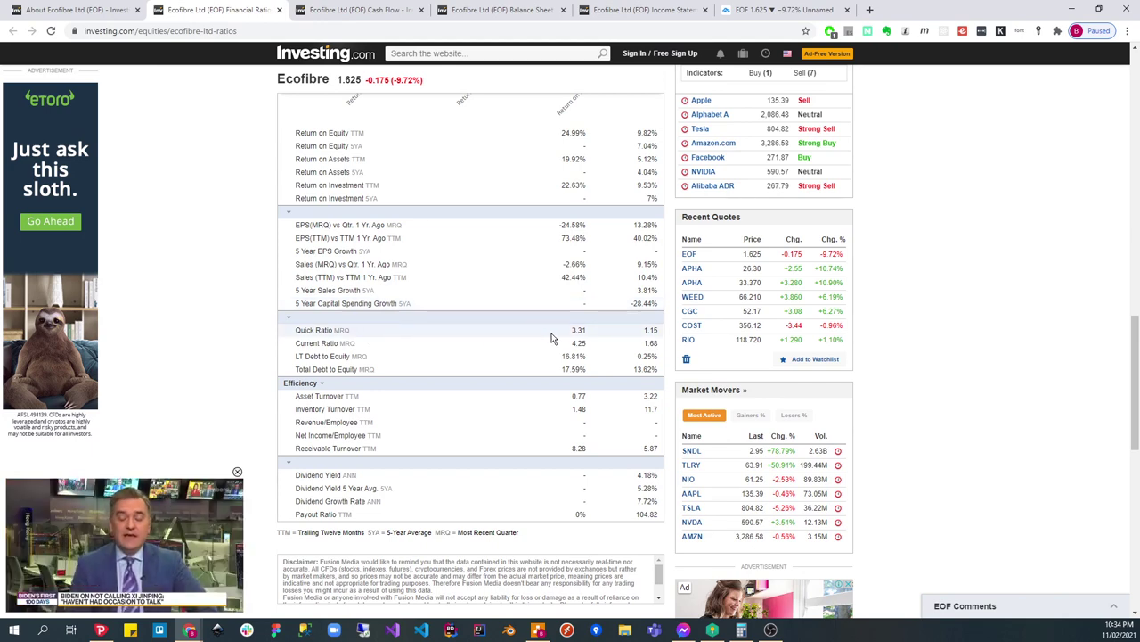
pyautogui.click(382, 10)
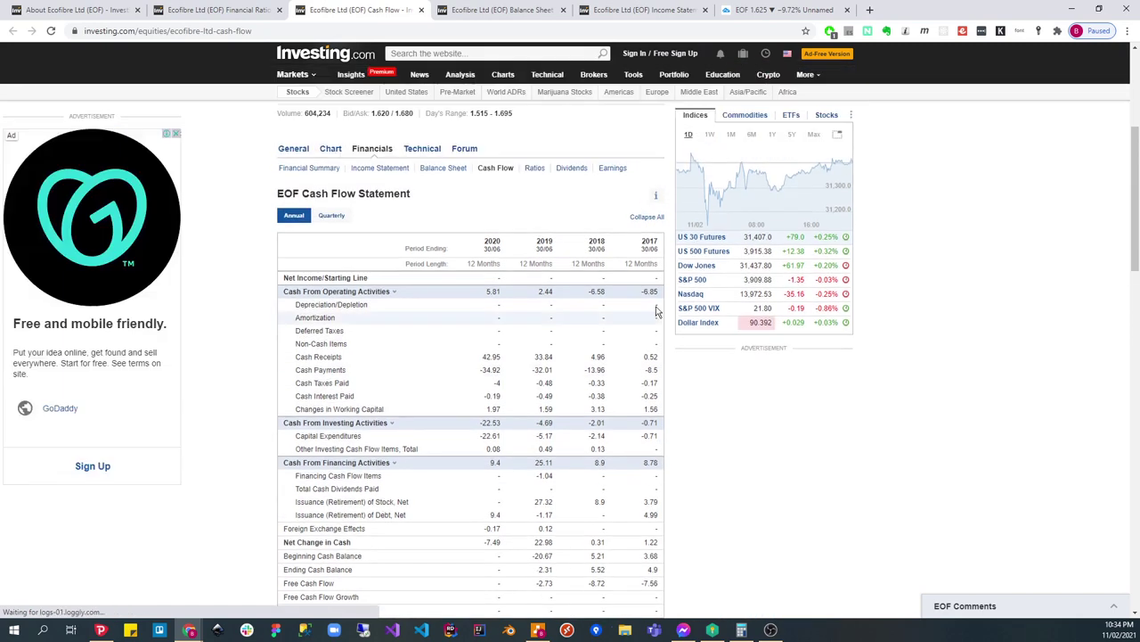
pyautogui.scroll(-1, 606, 294)
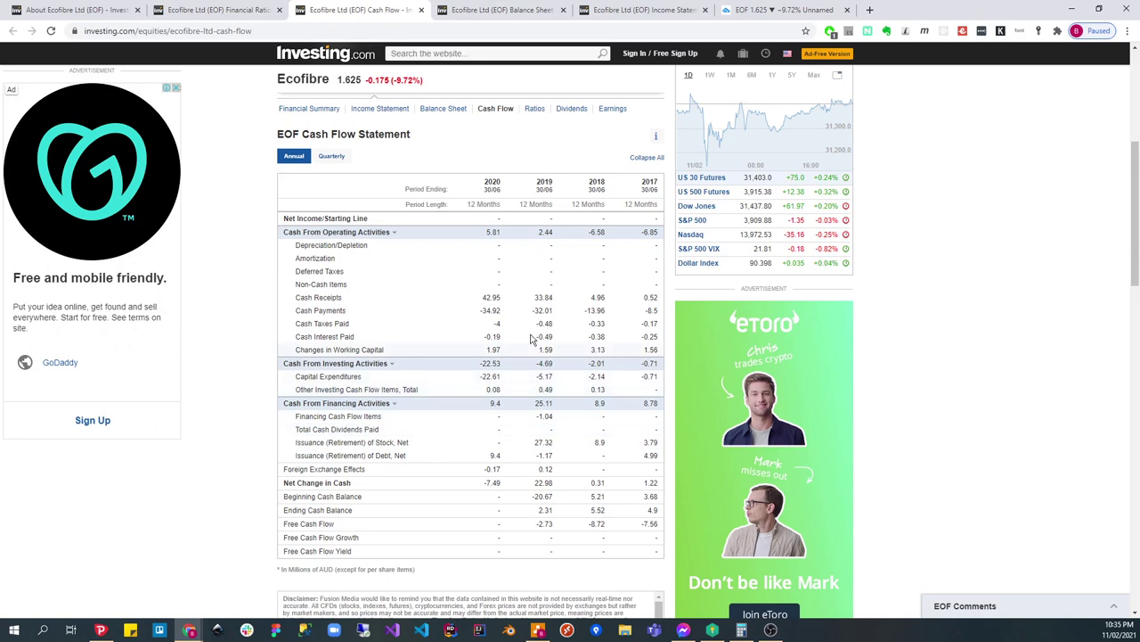
# Open Ecofibre's balance sheet and divide the 2020 total inventory by the 2019 figure in Calculator, 12.34 ÷ 8.98.
pyautogui.click(504, 10)
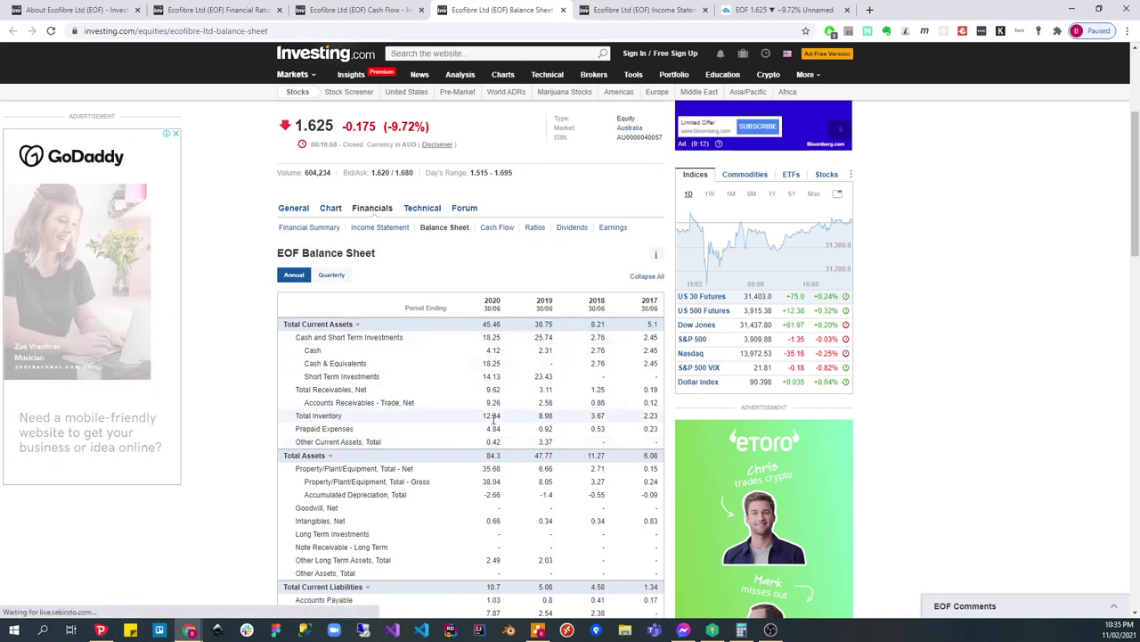
pyautogui.click(744, 630)
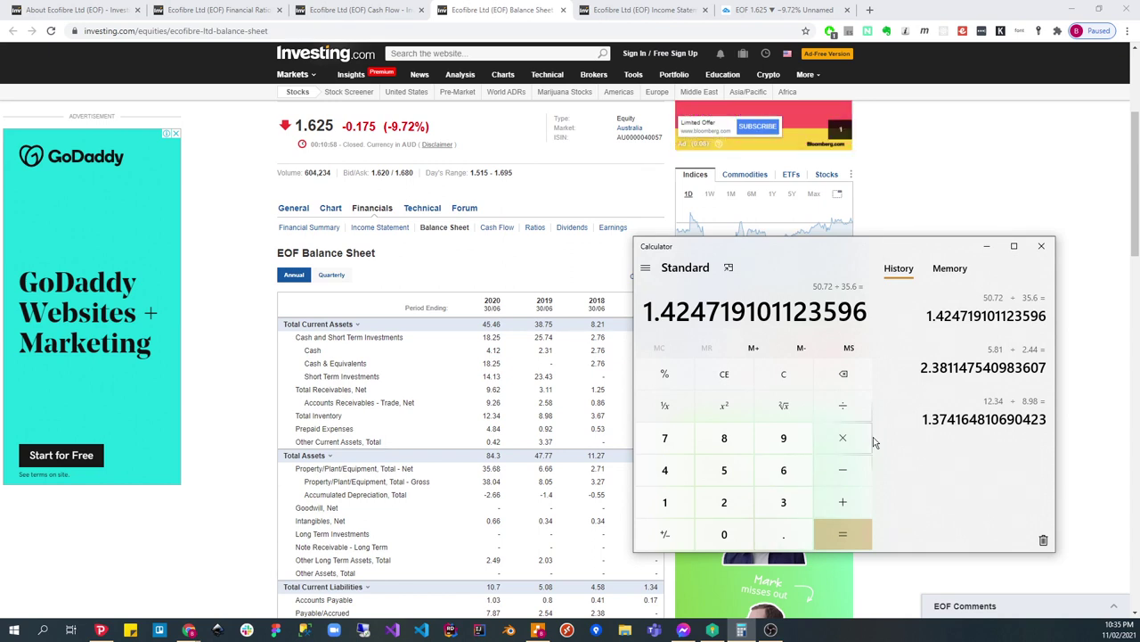
pyautogui.write('12.34')
pyautogui.press('/')
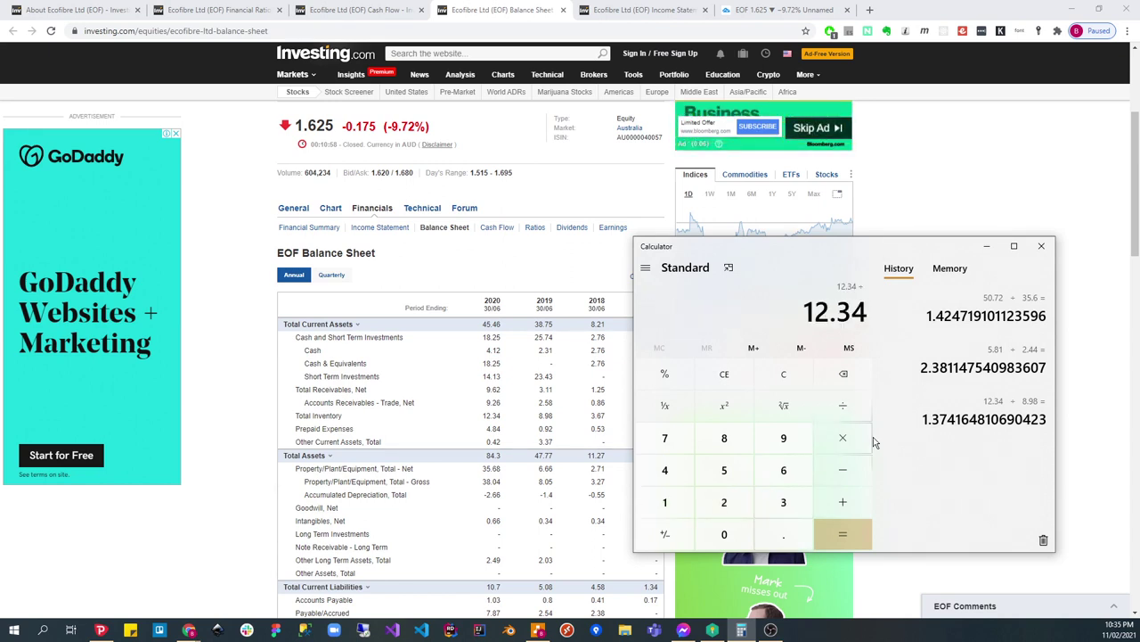
pyautogui.write('8.98')
pyautogui.press('Return')
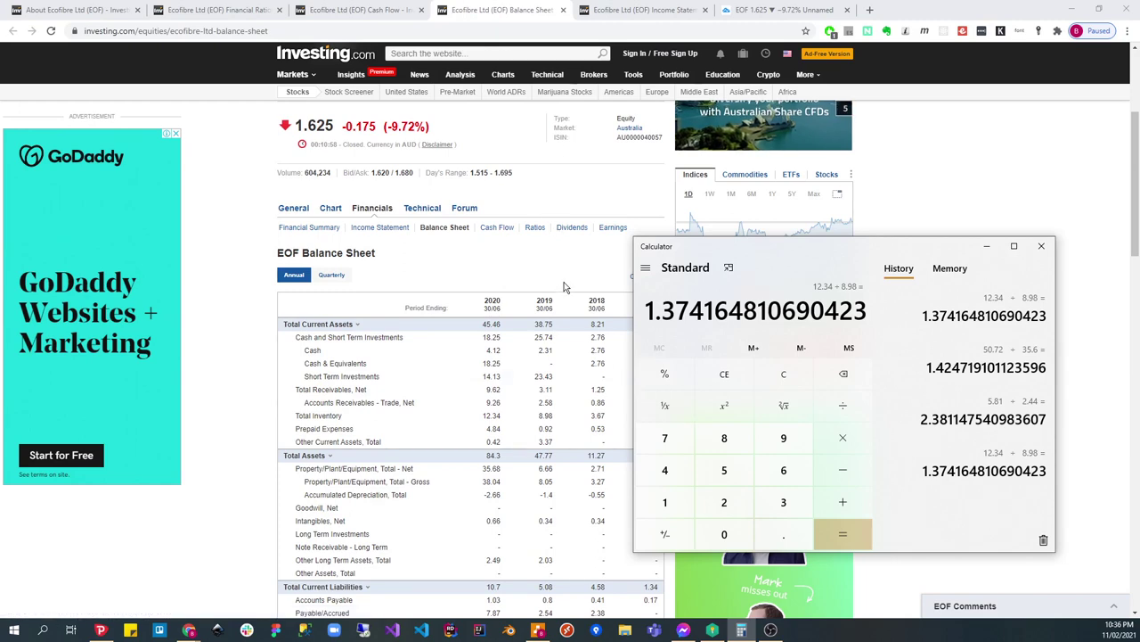
# Review the total assets, liabilities and equity sections of Ecofibre's annual balance sheet.
pyautogui.scroll(-4, 563, 285)
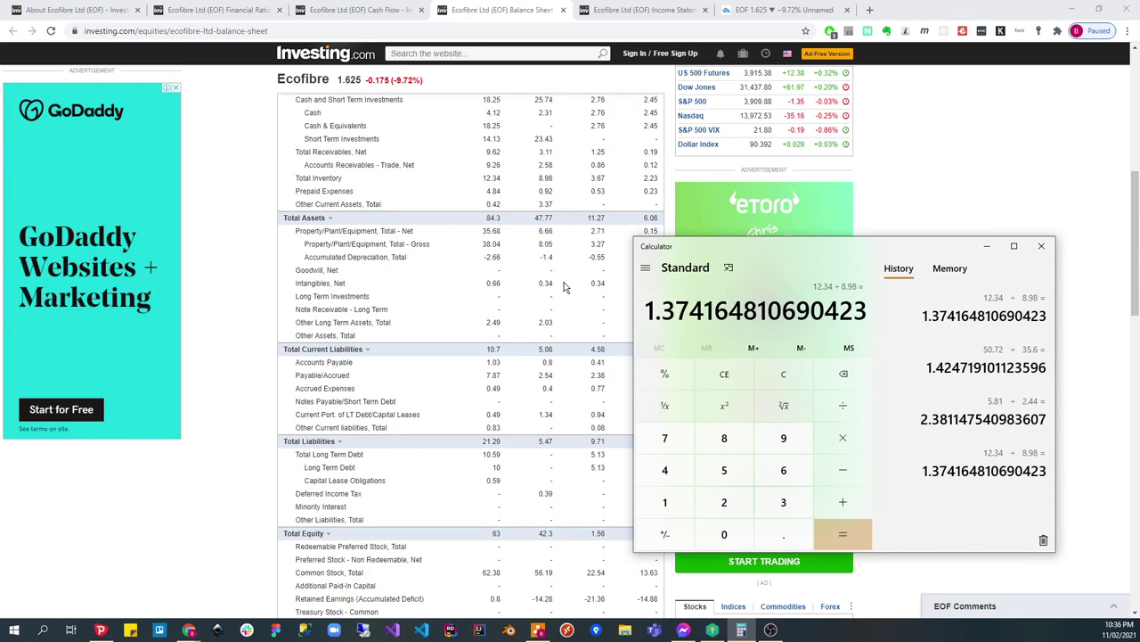
pyautogui.scroll(-2, 535, 268)
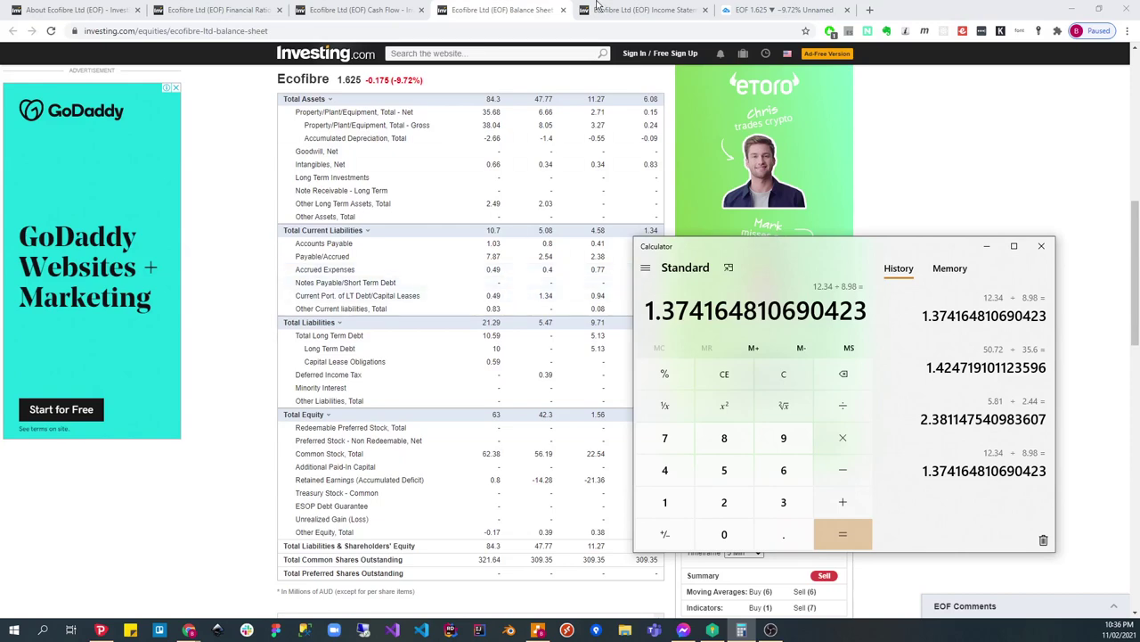
pyautogui.click(522, 299)
# Open Ecofibre's annual income statement at the revenue rows and switch to Calculator.
pyautogui.hotkey('ctrl', 'Tab')
pyautogui.scroll(-3, 604, 483)
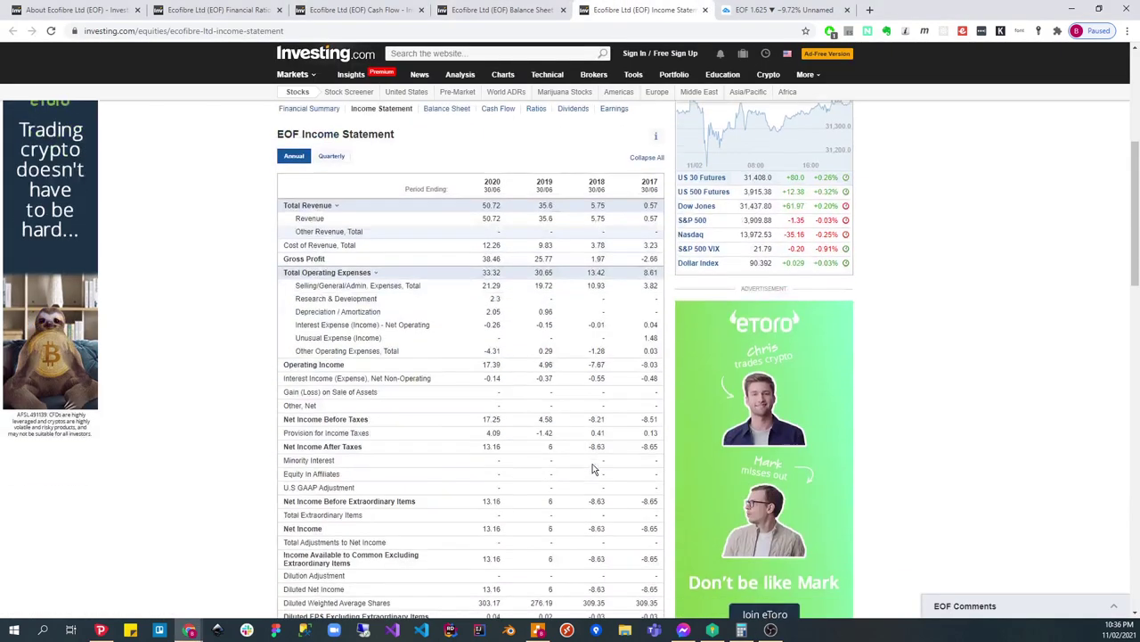
pyautogui.hotkey('alt', 'Tab')
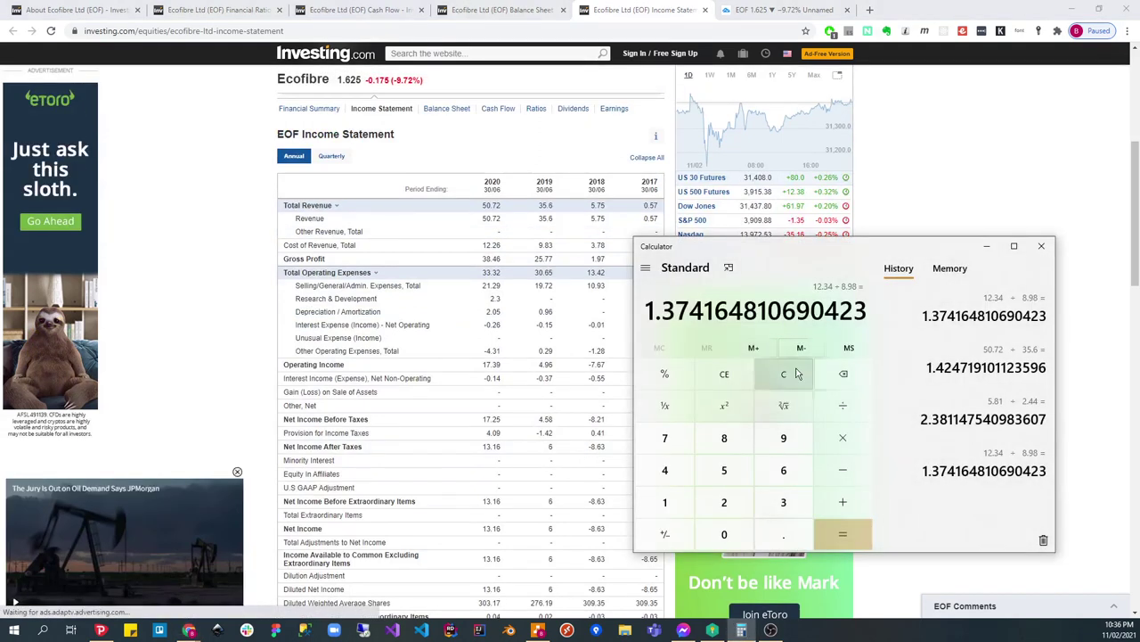
pyautogui.write('50')
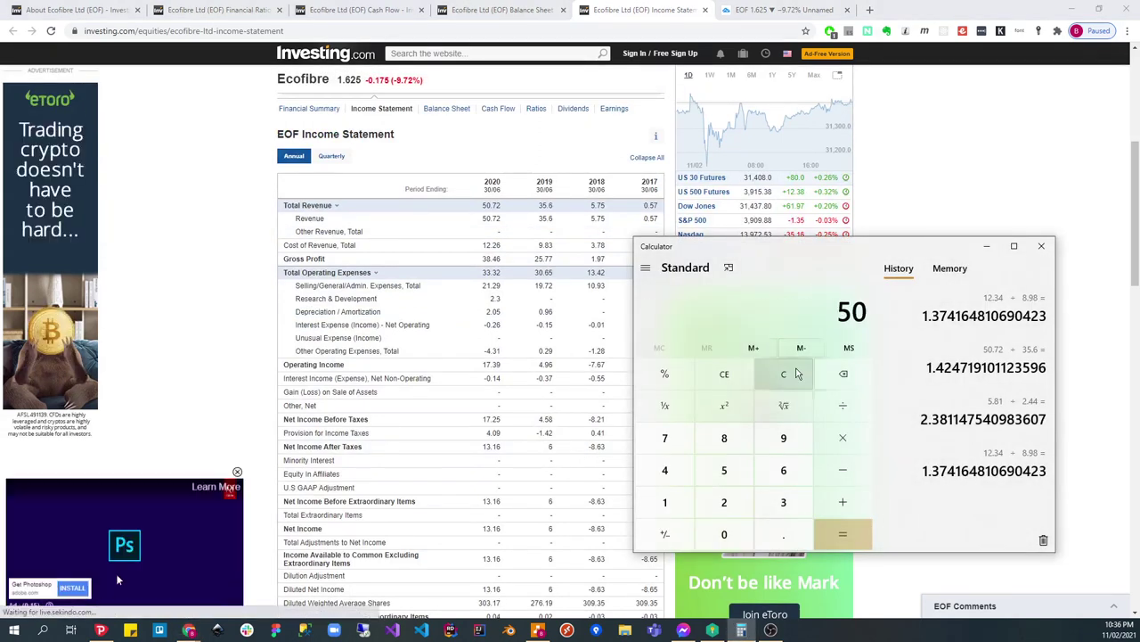
pyautogui.write('.72356/8.98')
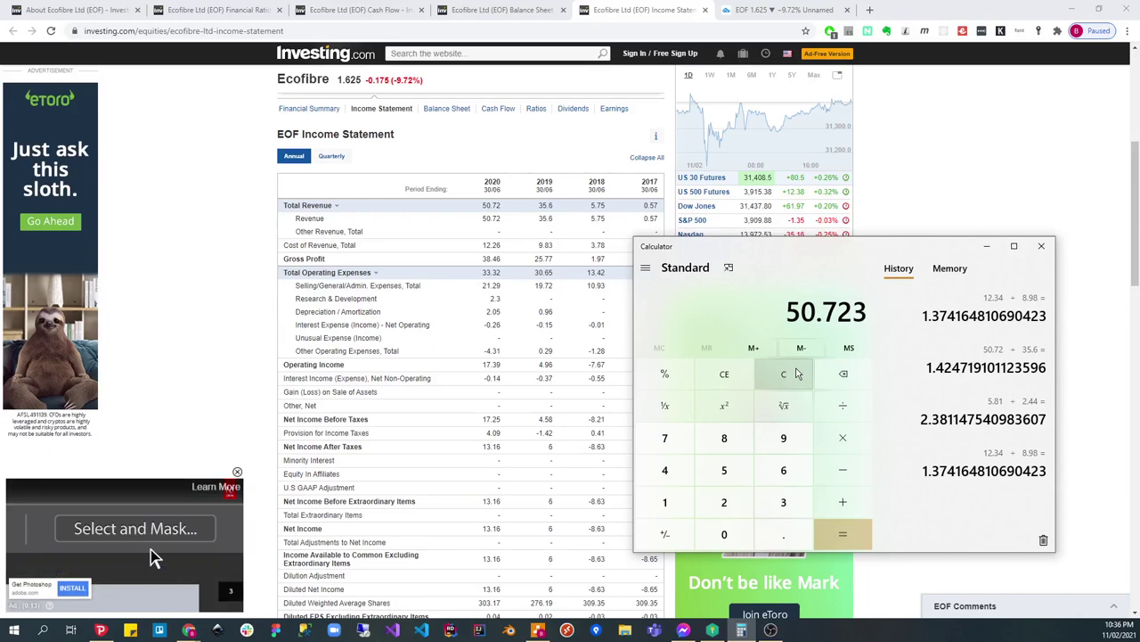
pyautogui.press('Return')
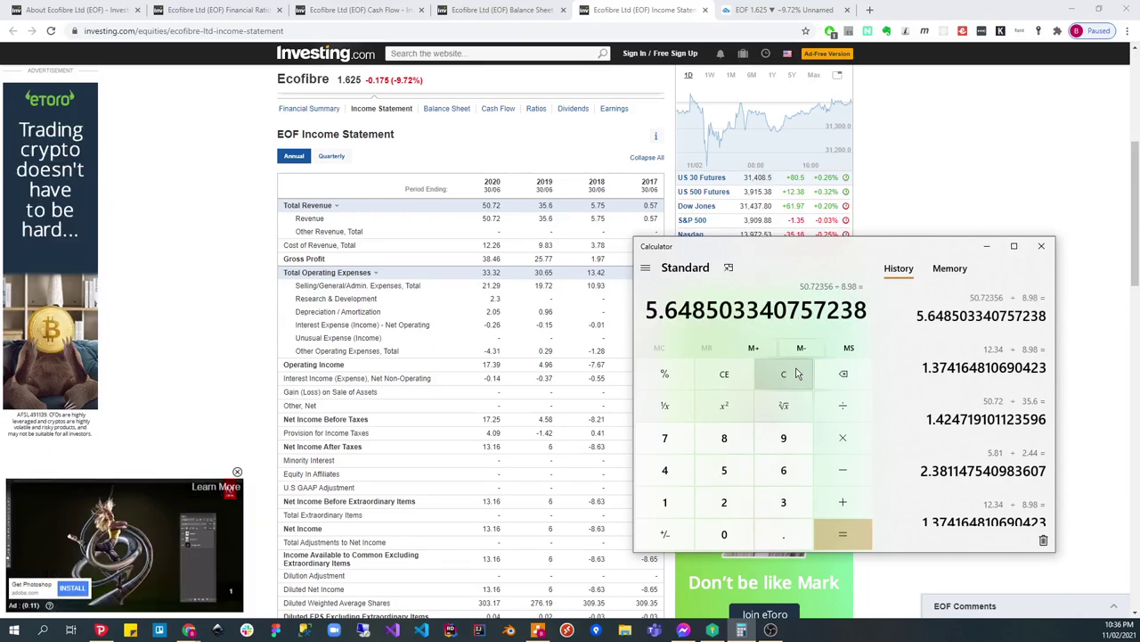
# Divide Ecofibre's 2020 total revenue by its 2019 total revenue, 50.72 ÷ 35.6.
pyautogui.write('50.72')
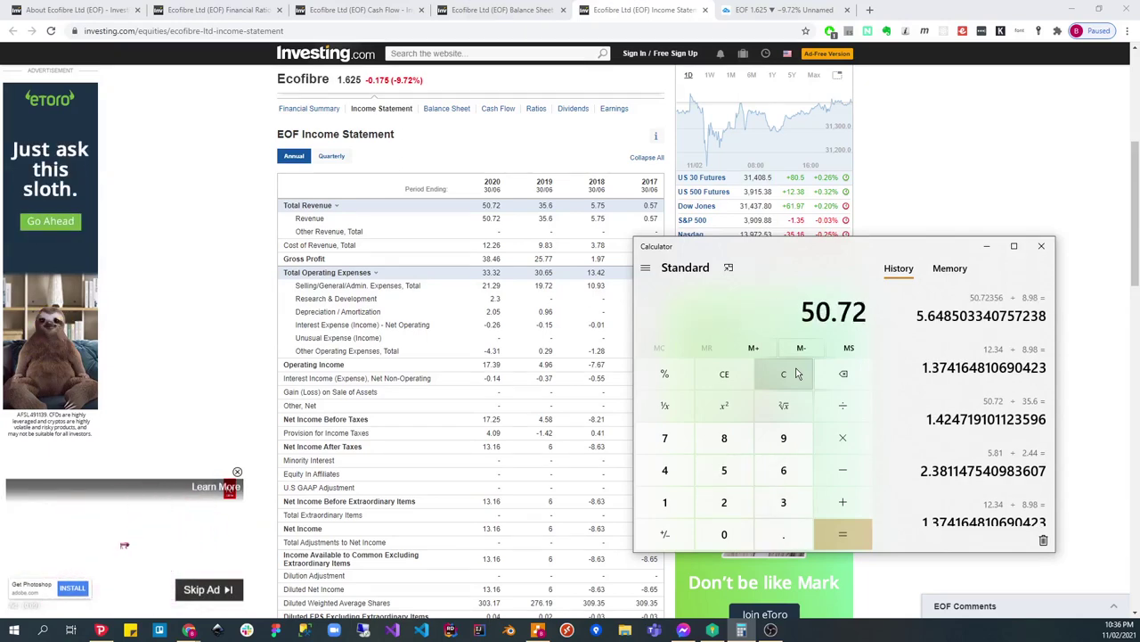
pyautogui.write('/35.6')
pyautogui.press('Return')
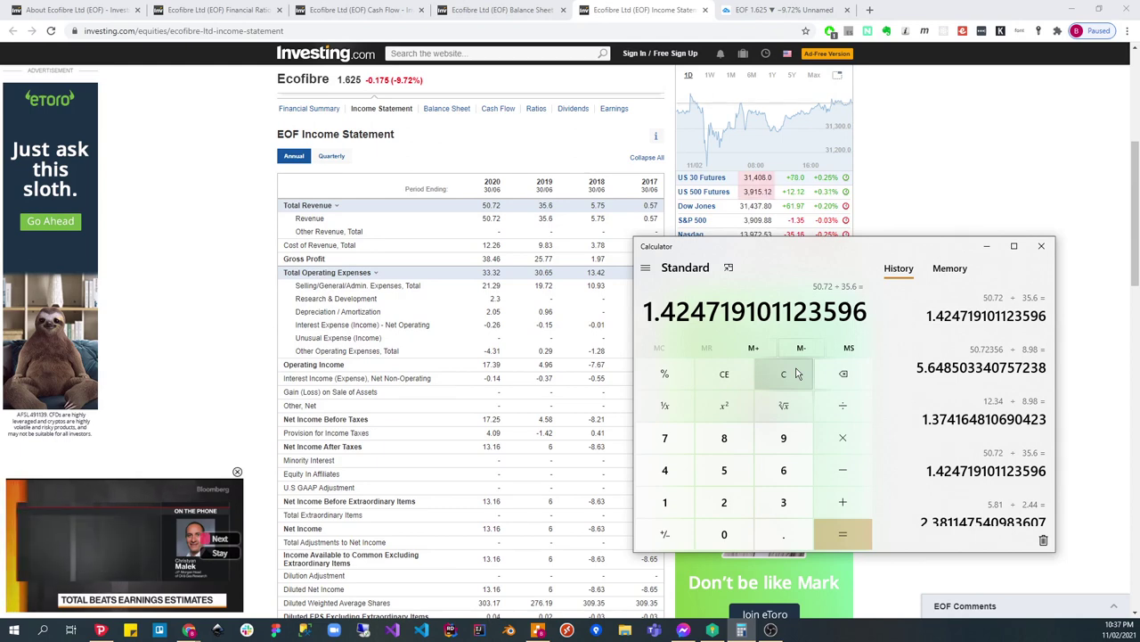
# Examine the rest of the annual income statement, from net income down to diluted normalized EPS.
pyautogui.scroll(-1, 597, 390)
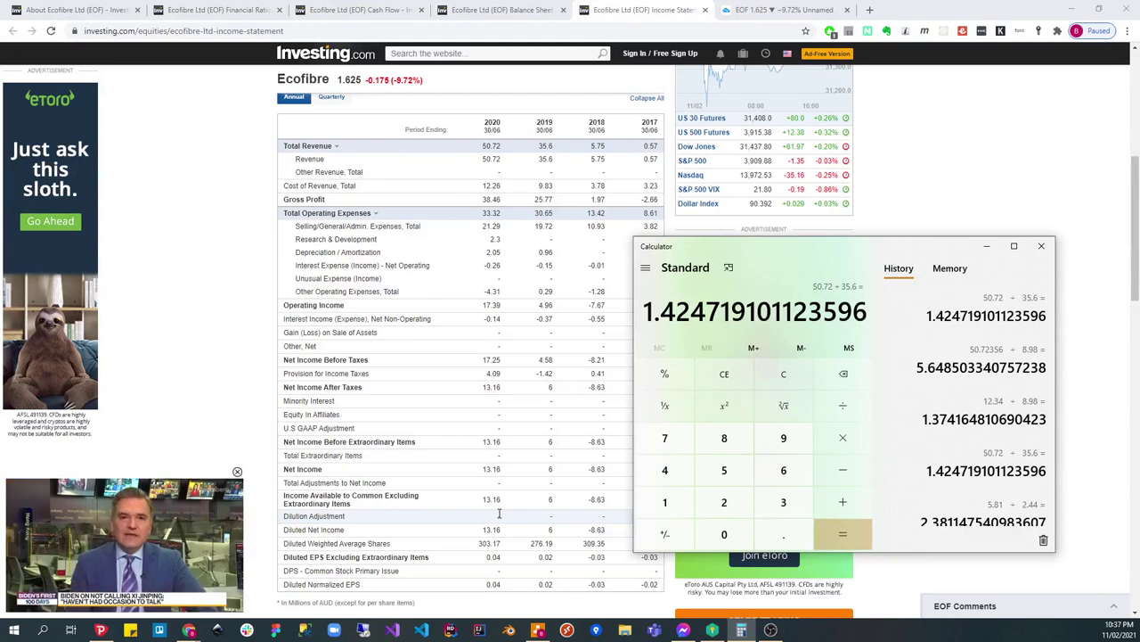
pyautogui.click(521, 518)
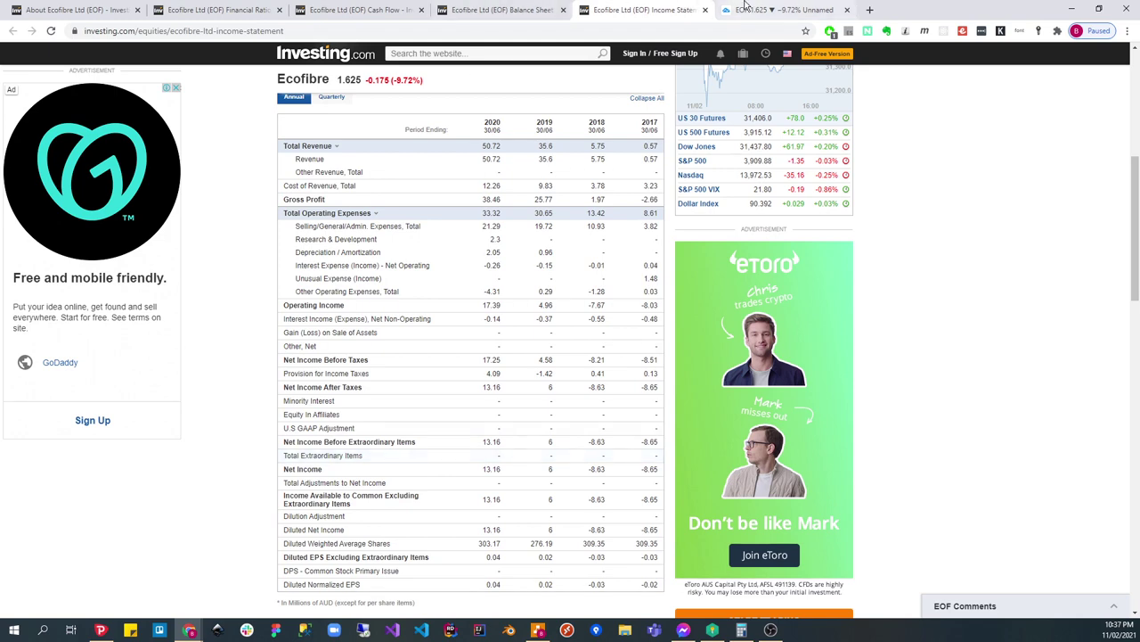
# Switch to the EOF daily chart in TradingView and examine its price history, Fibonacci levels, net income, MACD and RSI at different time scales.
pyautogui.click(782, 9)
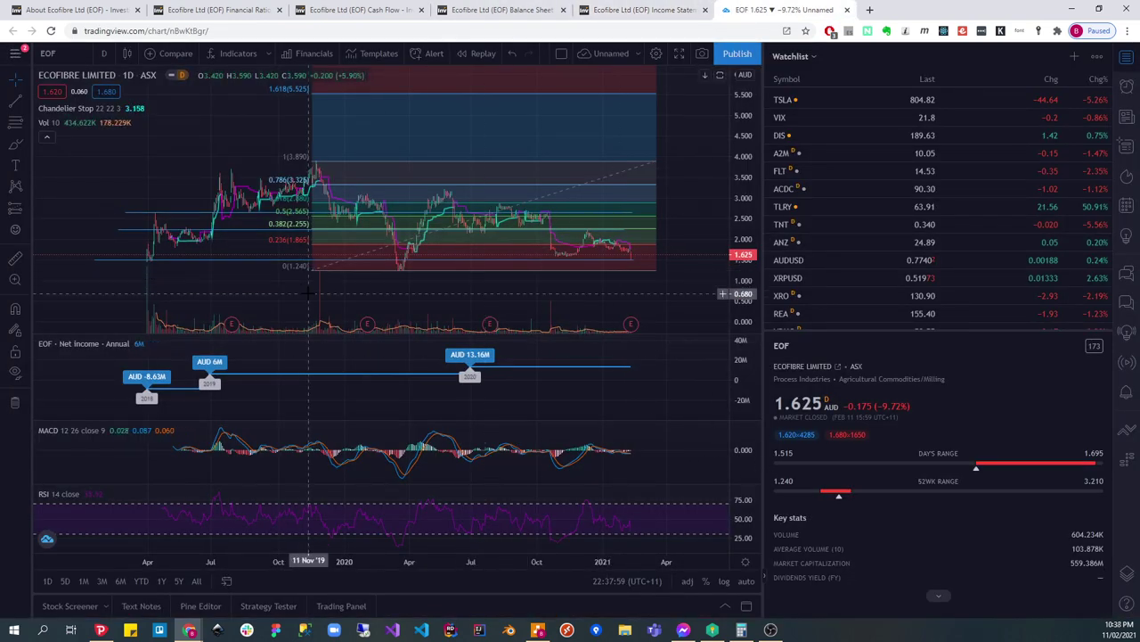
pyautogui.moveTo(272, 290); pyautogui.dragTo(313, 294)
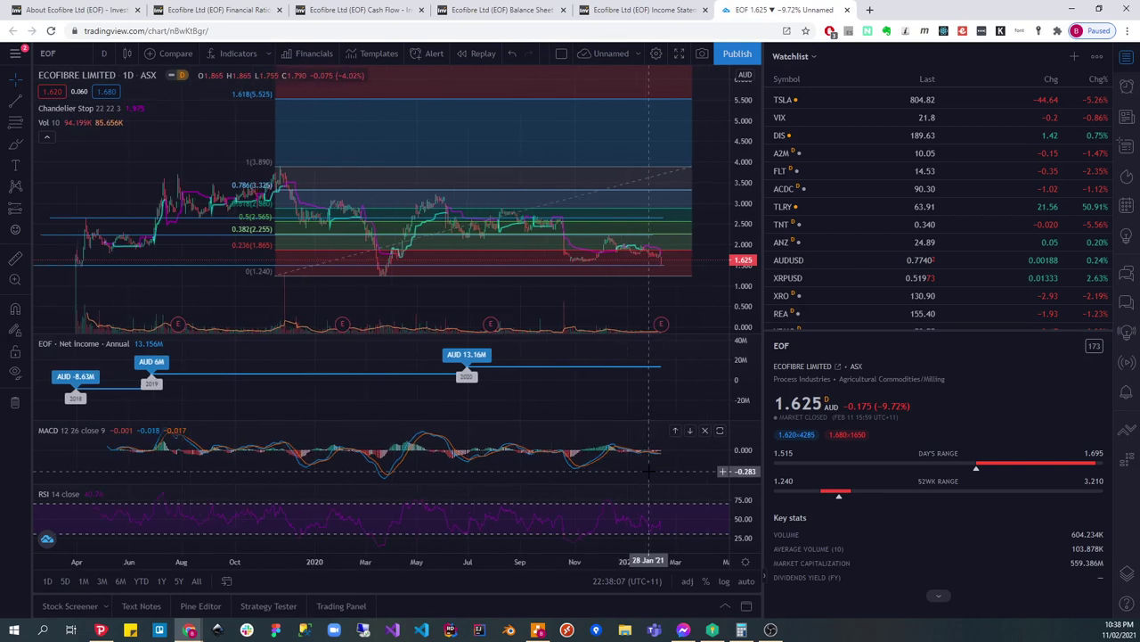
pyautogui.scroll(-2, 571, 274)
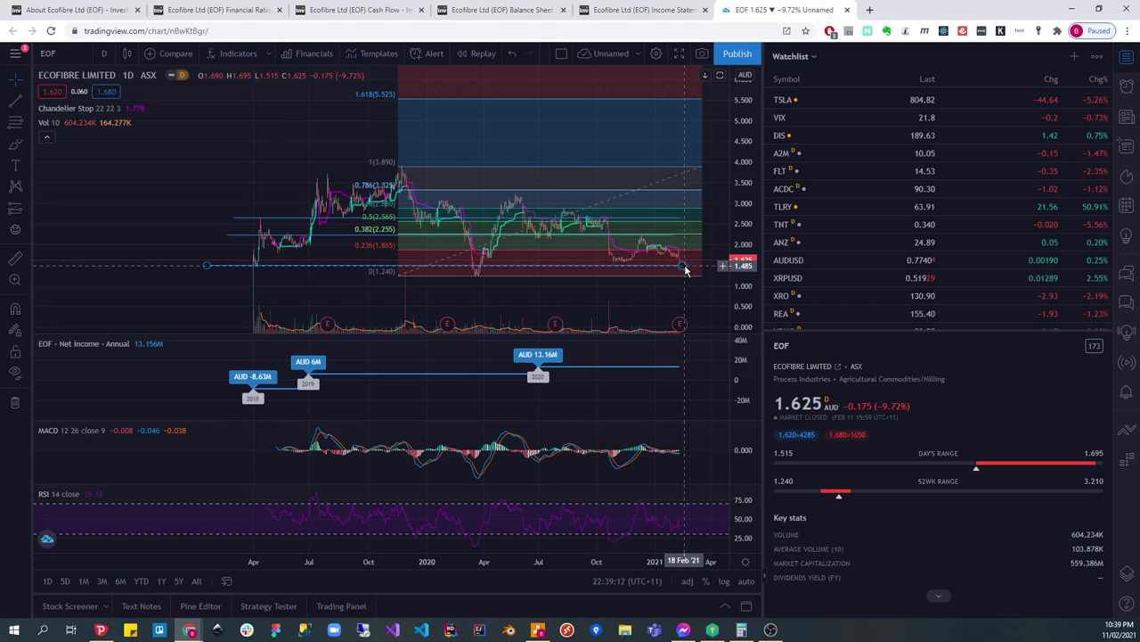
pyautogui.scroll(1, 687, 270)
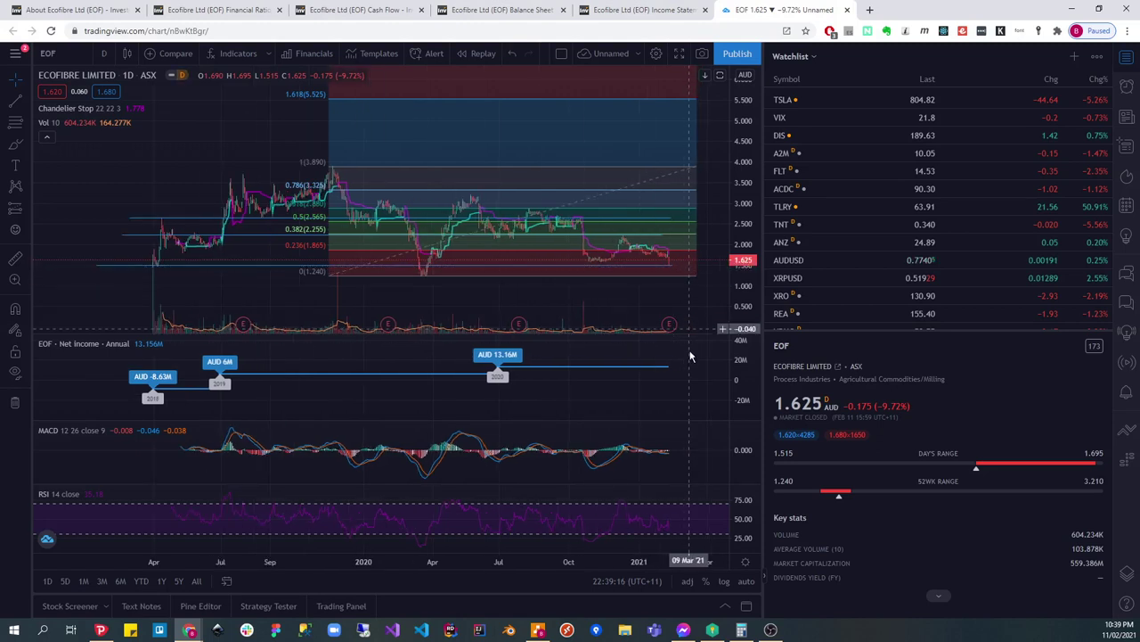
pyautogui.scroll(4, 642, 338)
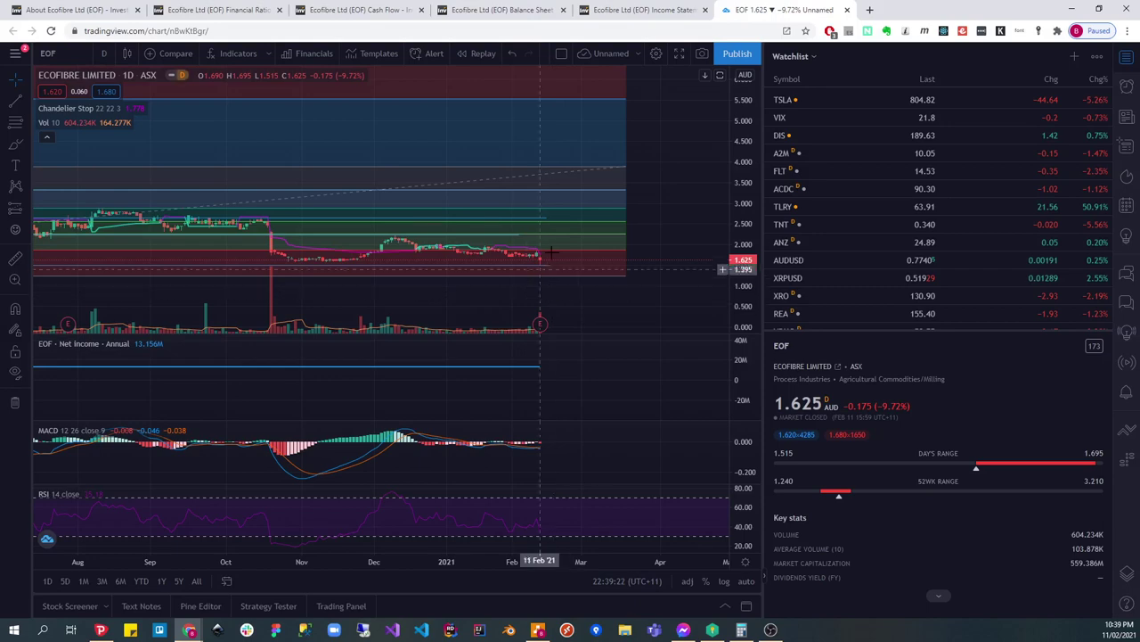
pyautogui.scroll(-4, 547, 291)
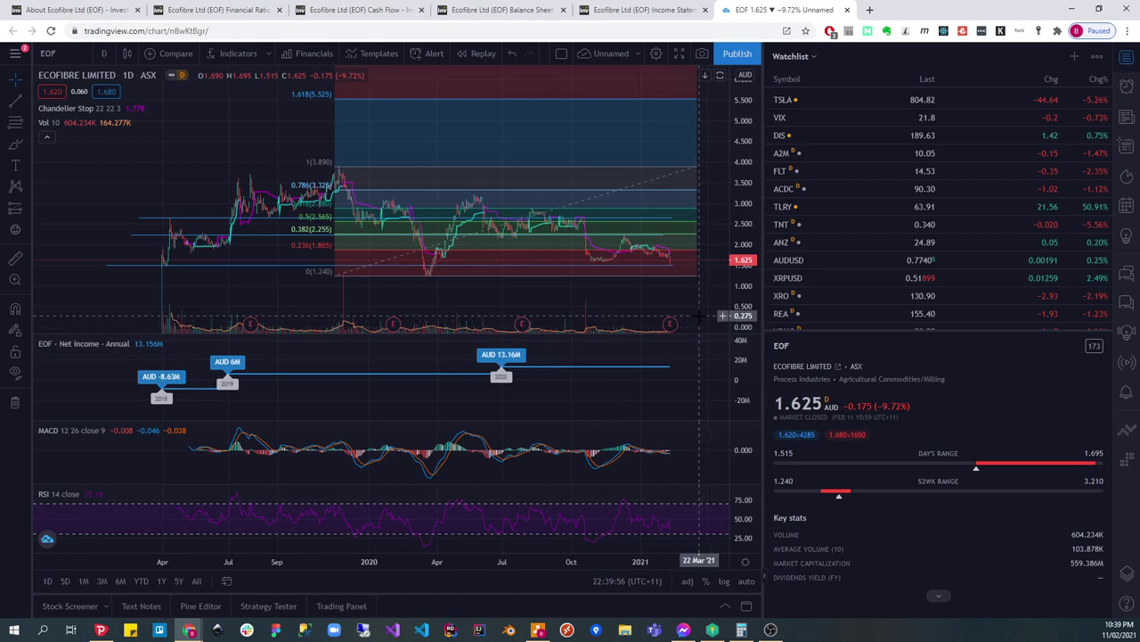
pyautogui.scroll(-2, 697, 316)
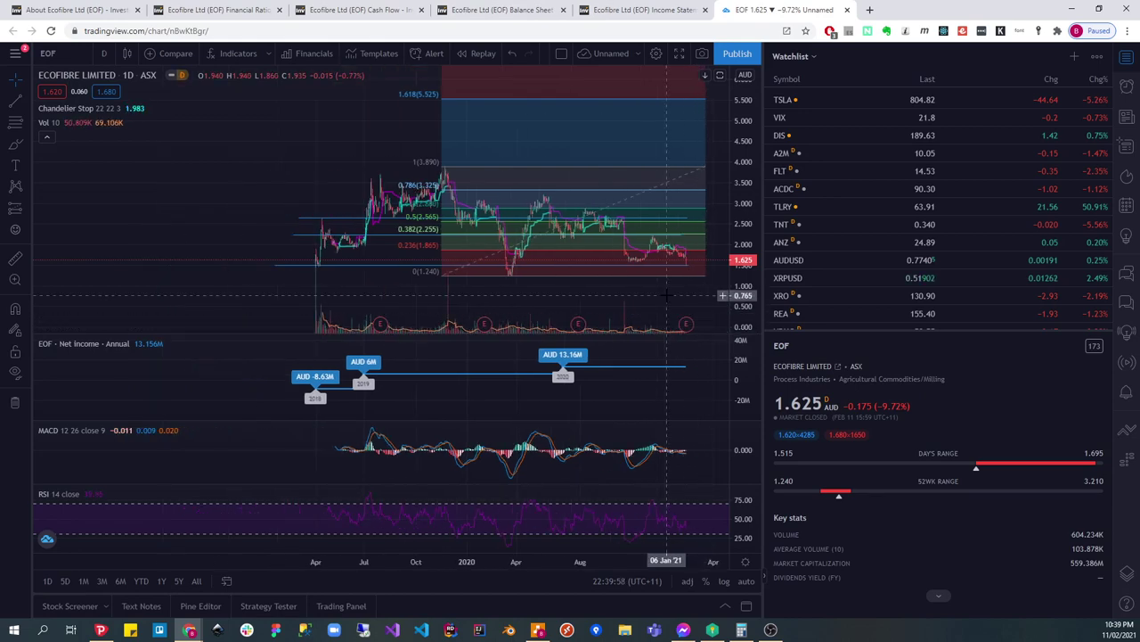
pyautogui.scroll(3, 681, 307)
pyautogui.scroll(-2, 665, 298)
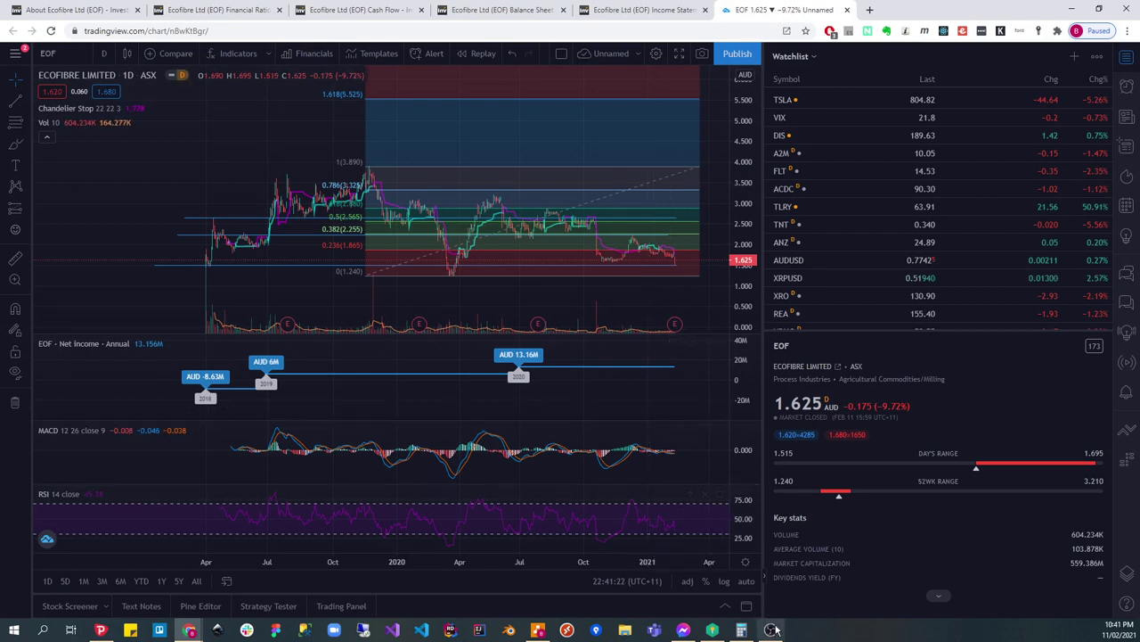
pyautogui.moveTo(772, 630)
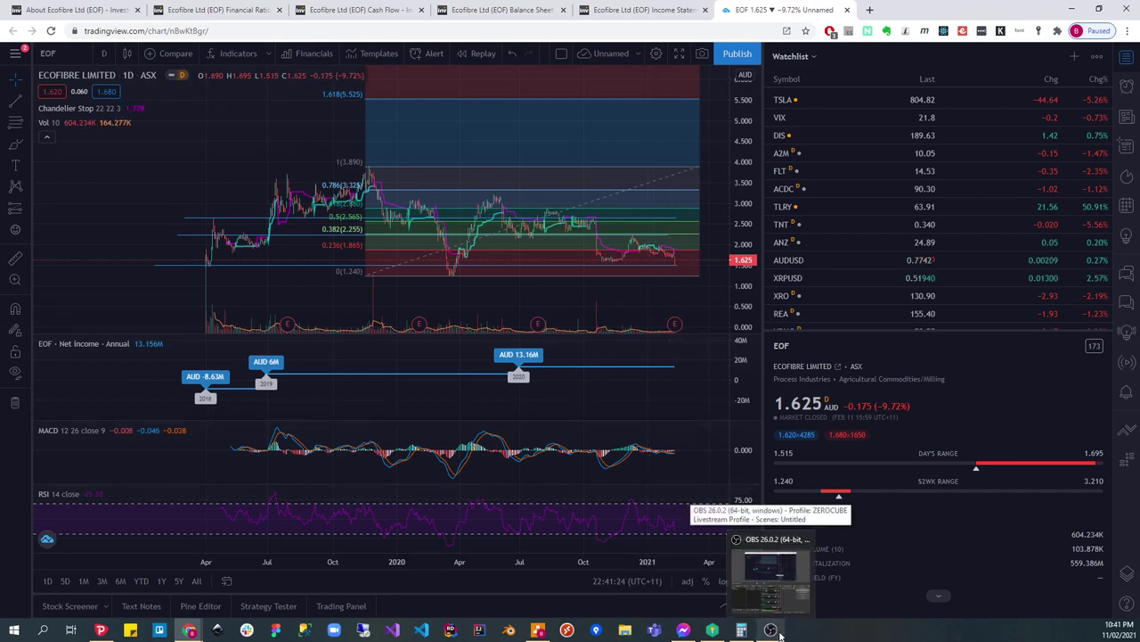